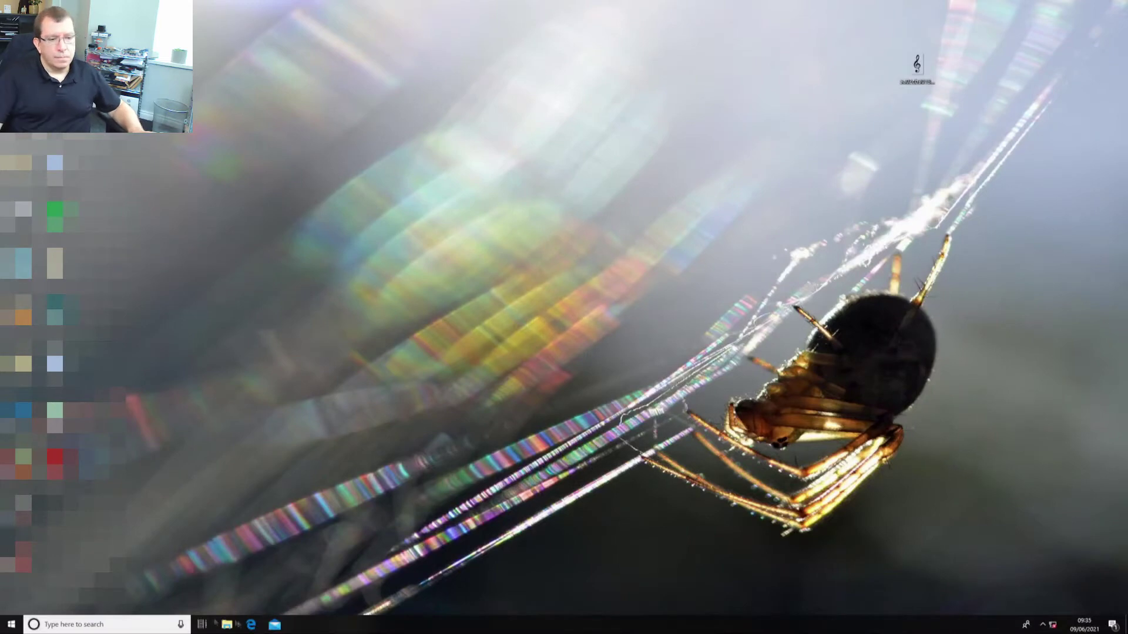
Open Task Manager from the taskbar on its Performance tab, showing the CPU graph.
right_click(332, 627)
click(351, 584)
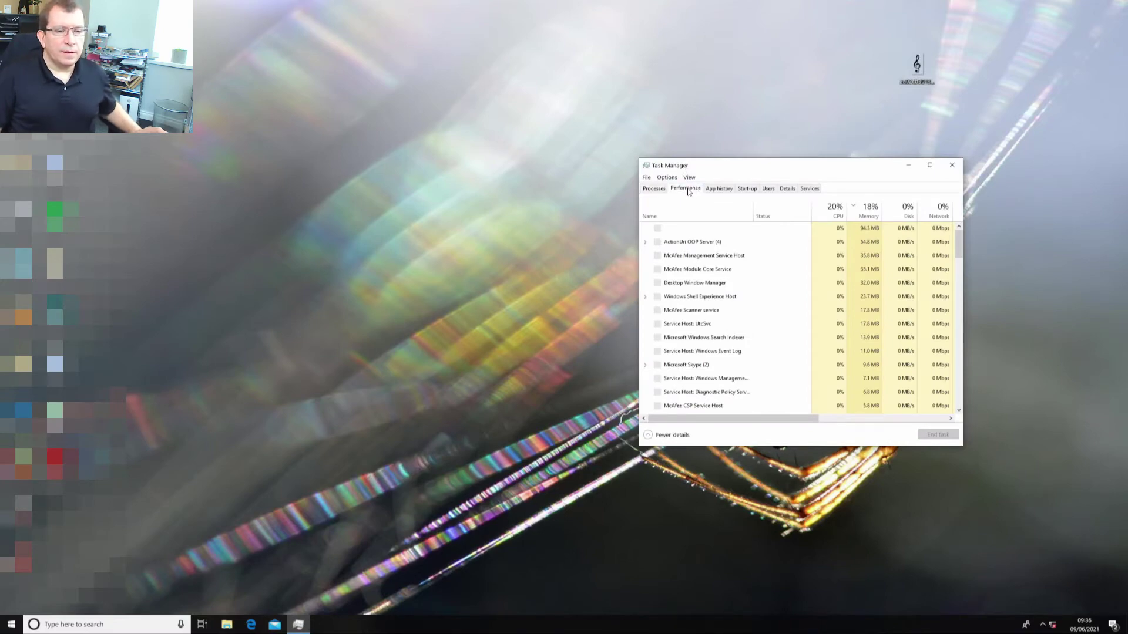
click(691, 189)
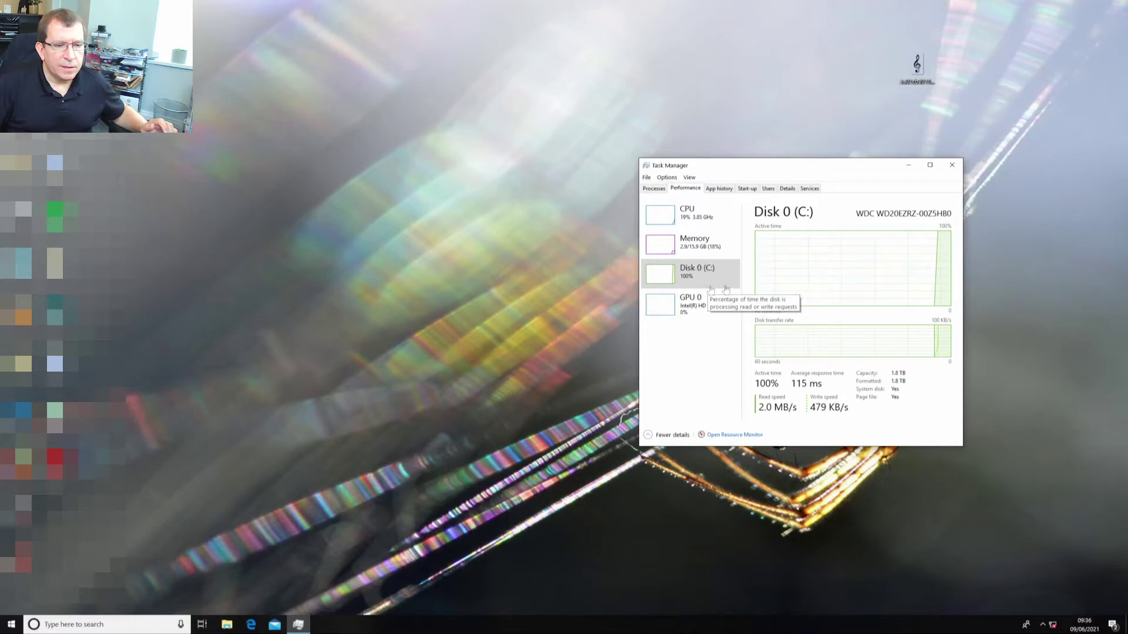
click(693, 215)
Change the CPU graph to show one graph per logical processor.
right_click(785, 262)
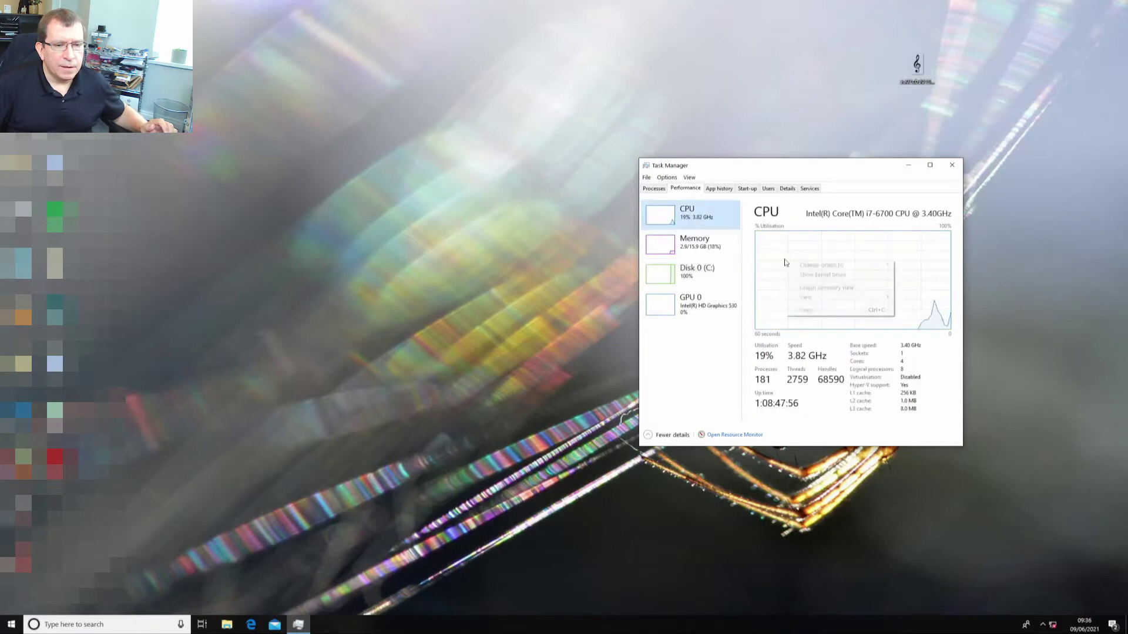
mouse_move(822, 265)
click(925, 275)
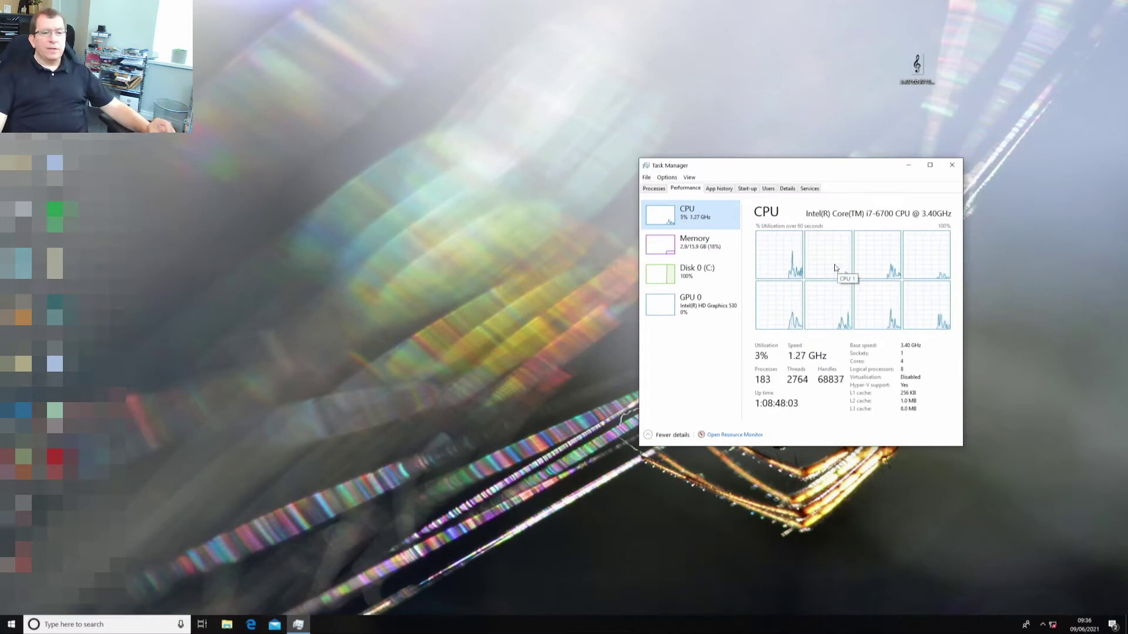
Check Memory usage, return to Disk 0 (C:) activity, then bring up the drive's options.
click(723, 252)
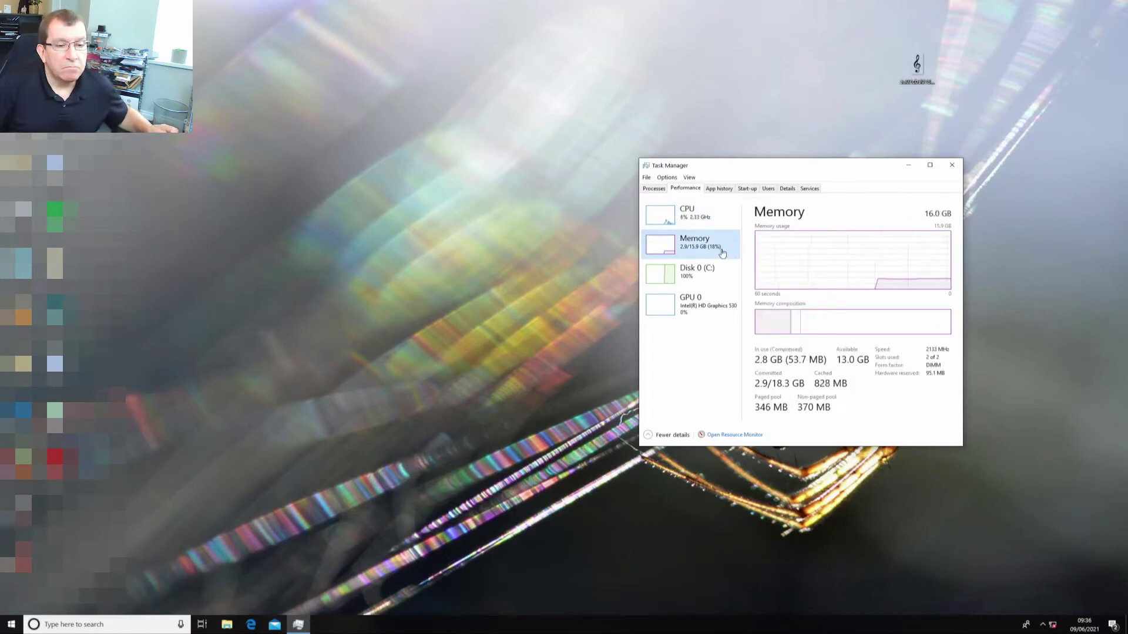
click(714, 272)
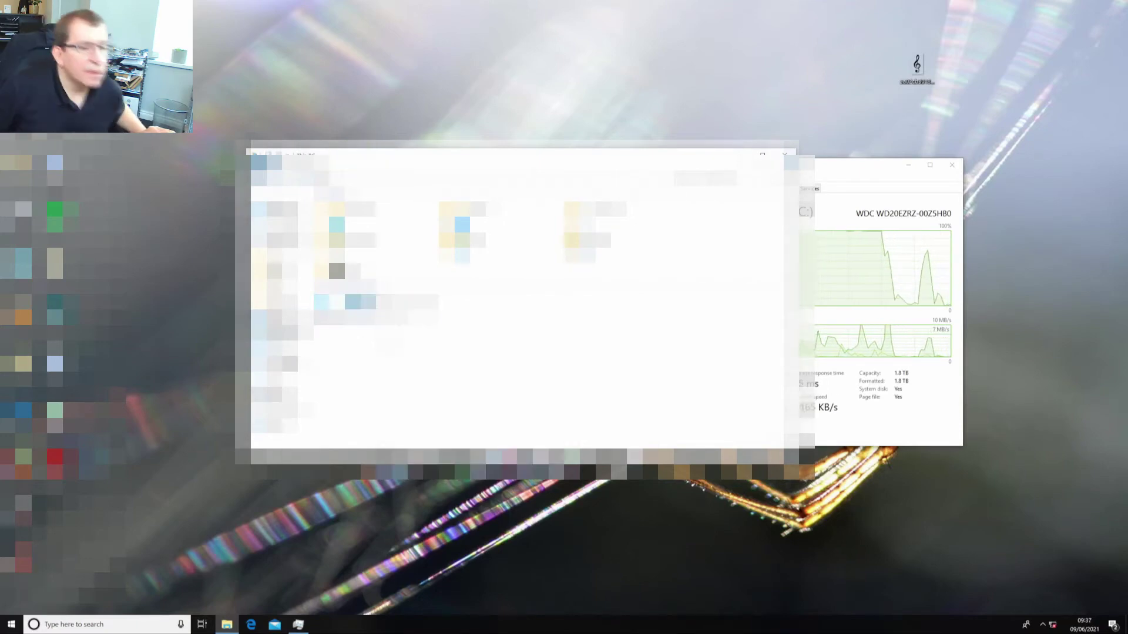
Dismiss and reopen the drive's options menu, then maximize the Event Viewer window.
key(Escape)
right_click(392, 310)
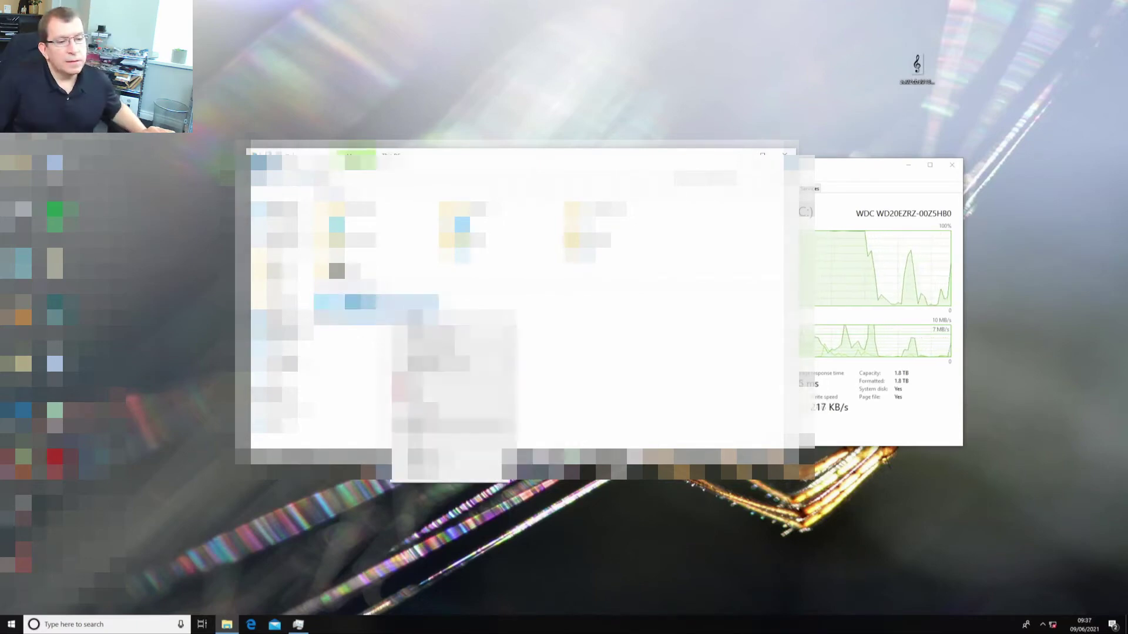
key(Escape)
right_click(391, 310)
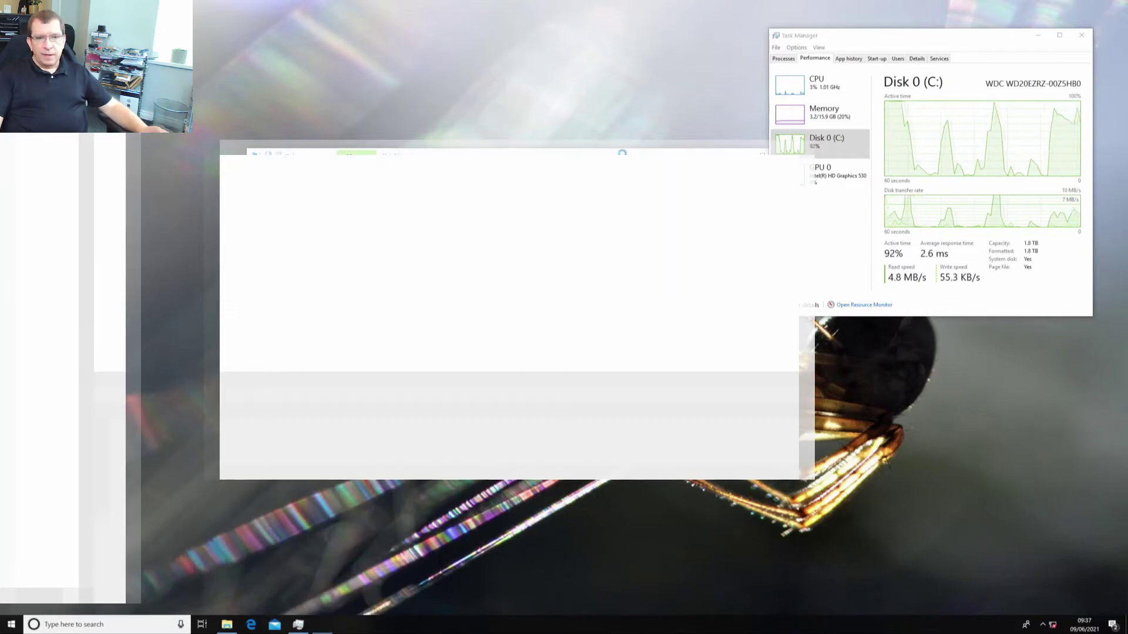
double_click(629, 155)
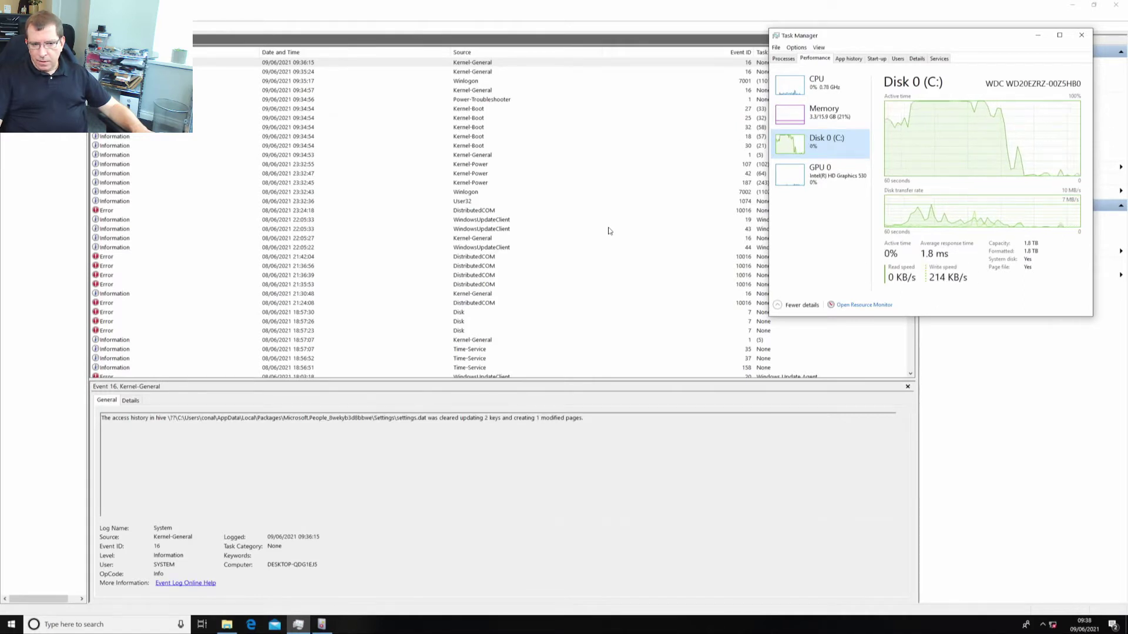
Read the System log's Disk bad-block errors at 17:41:44, 17:41:58, 17:42:20, 17:42:39 and 17:38:27.
click(477, 268)
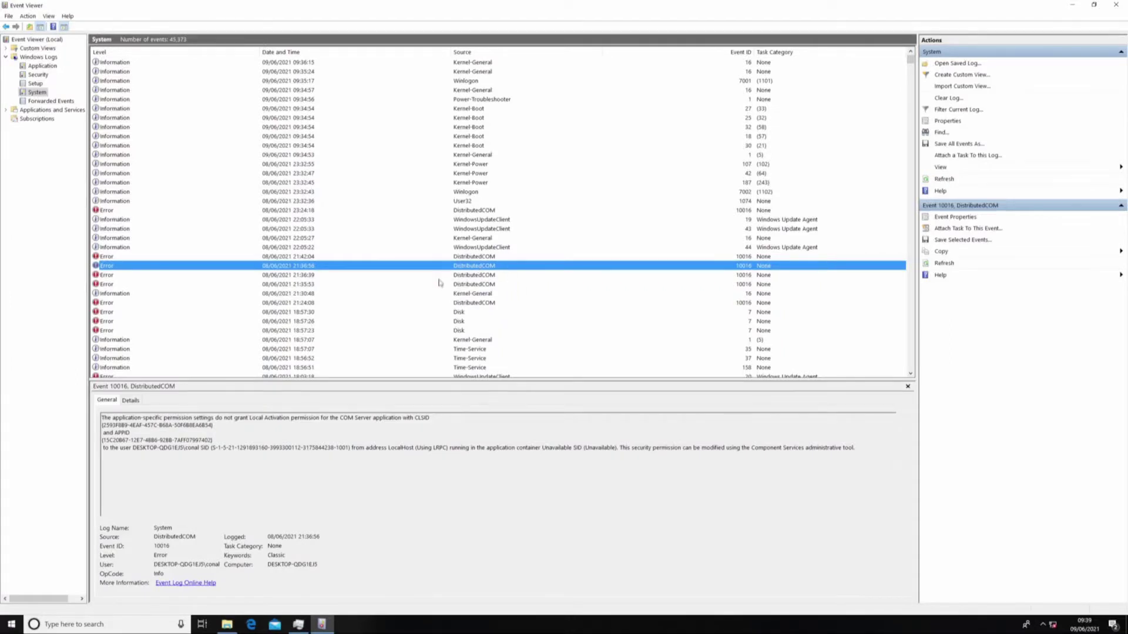
scroll(439, 283, down, 20)
click(296, 284)
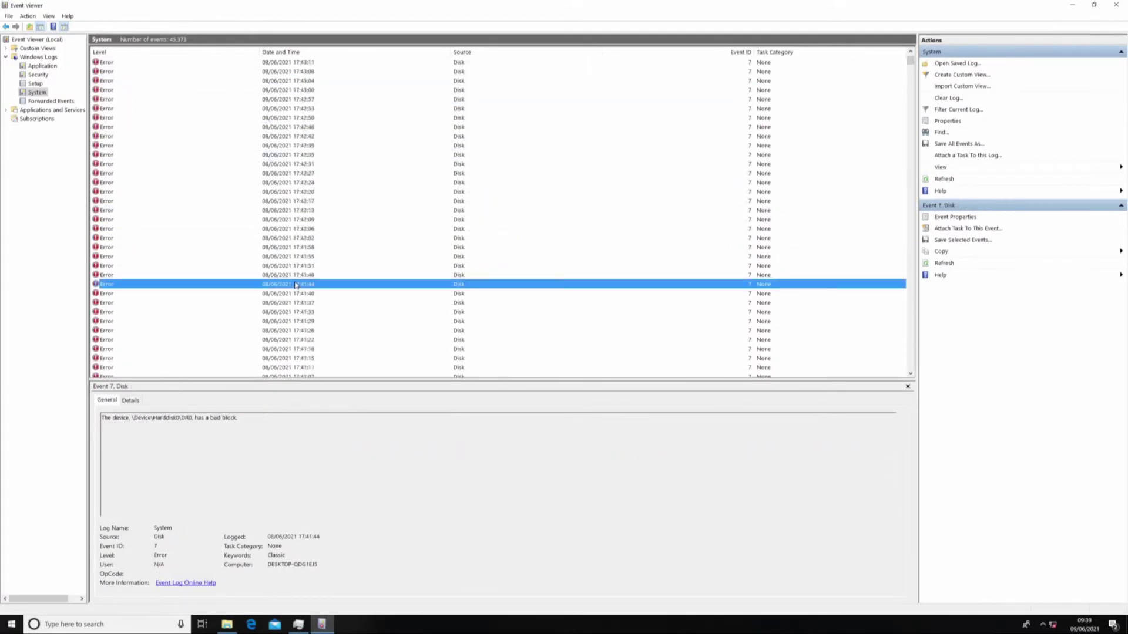
click(301, 249)
click(292, 193)
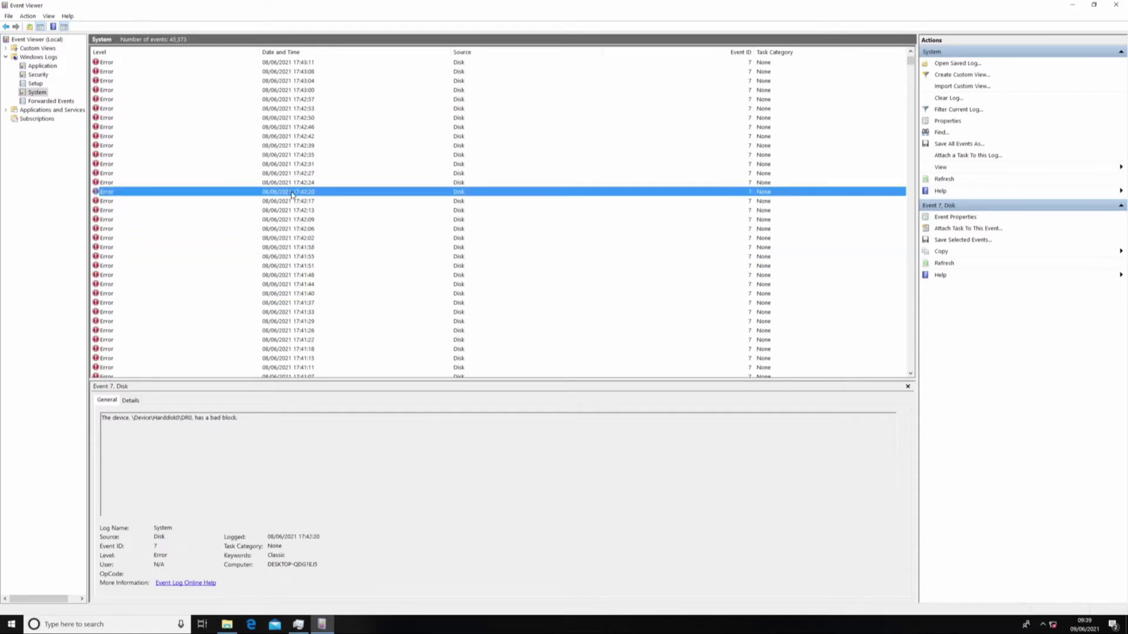
click(298, 145)
scroll(359, 251, down, 20)
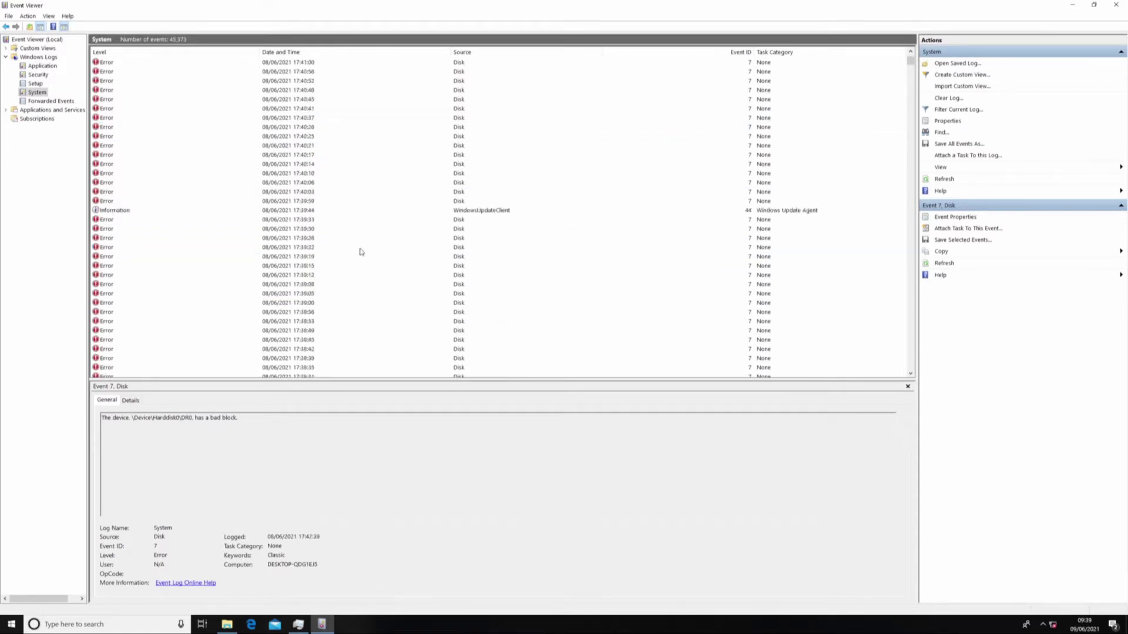
scroll(360, 251, up, 2)
click(345, 192)
Inspect further events: Service Control Manager, DistributedCOM 09:17:22, another Disk error, DNS Client warning.
click(347, 141)
scroll(348, 143, down, 10)
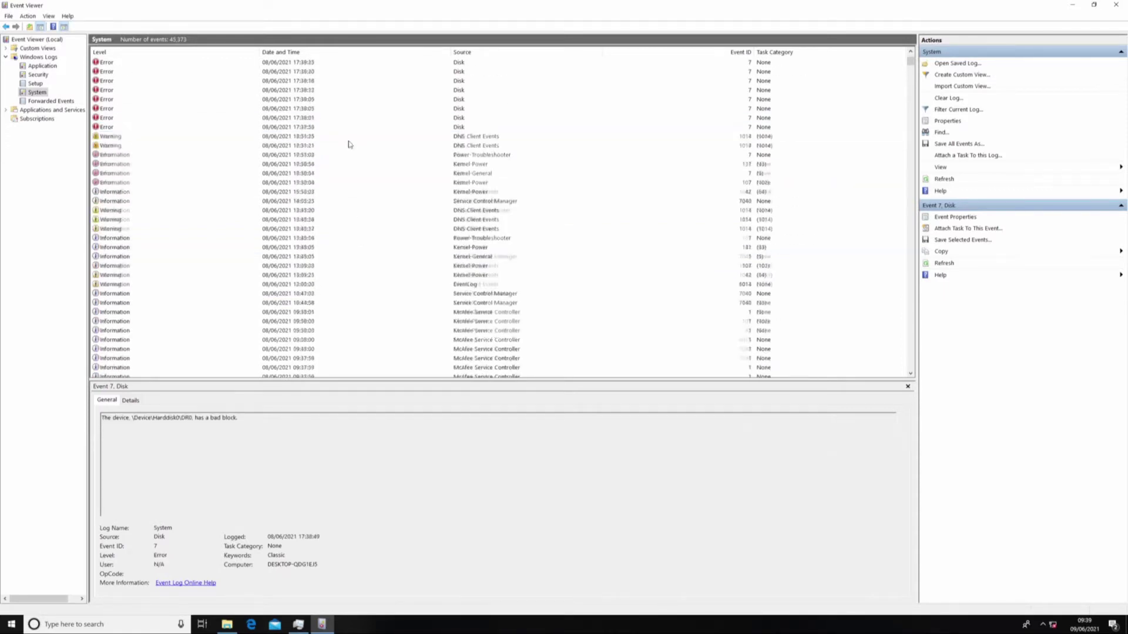
click(350, 146)
scroll(350, 145, down, 3)
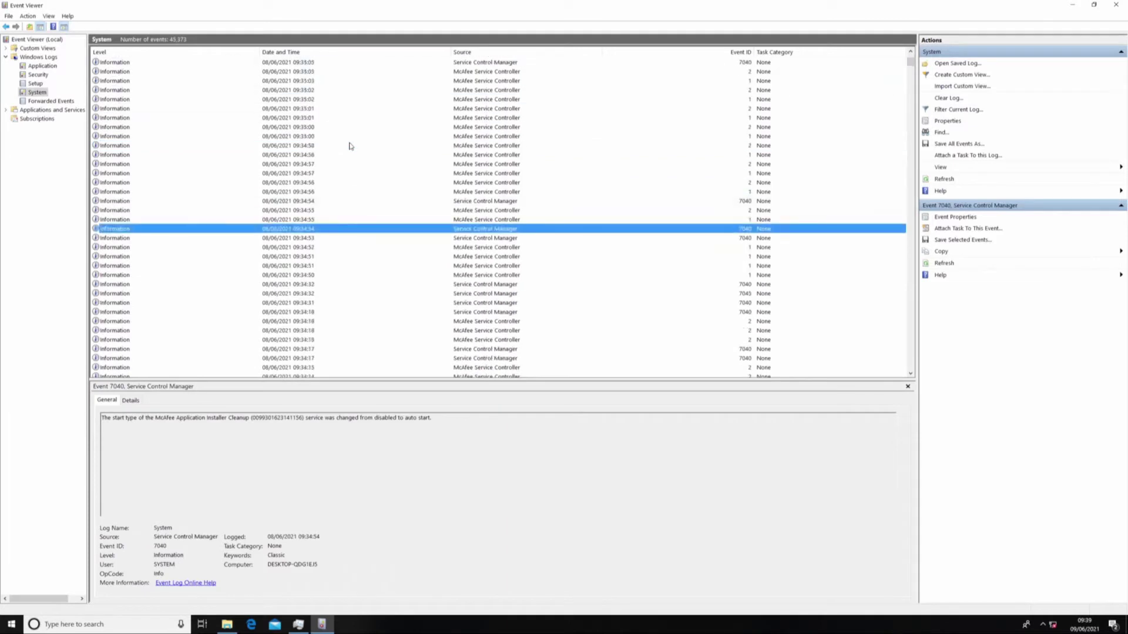
scroll(351, 146, down, 10)
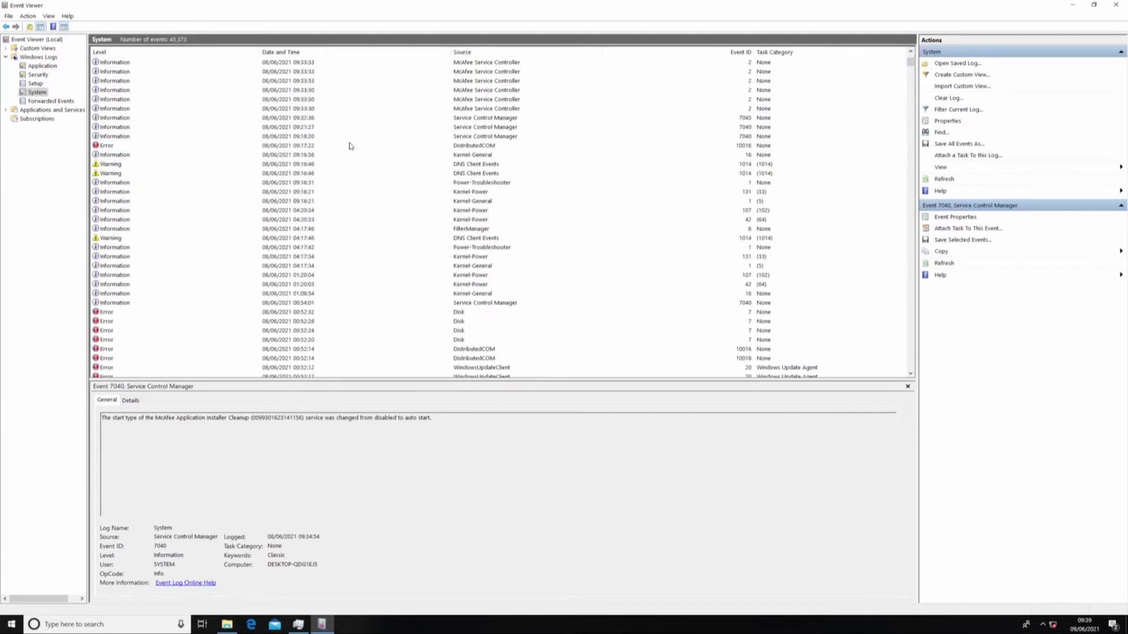
click(350, 146)
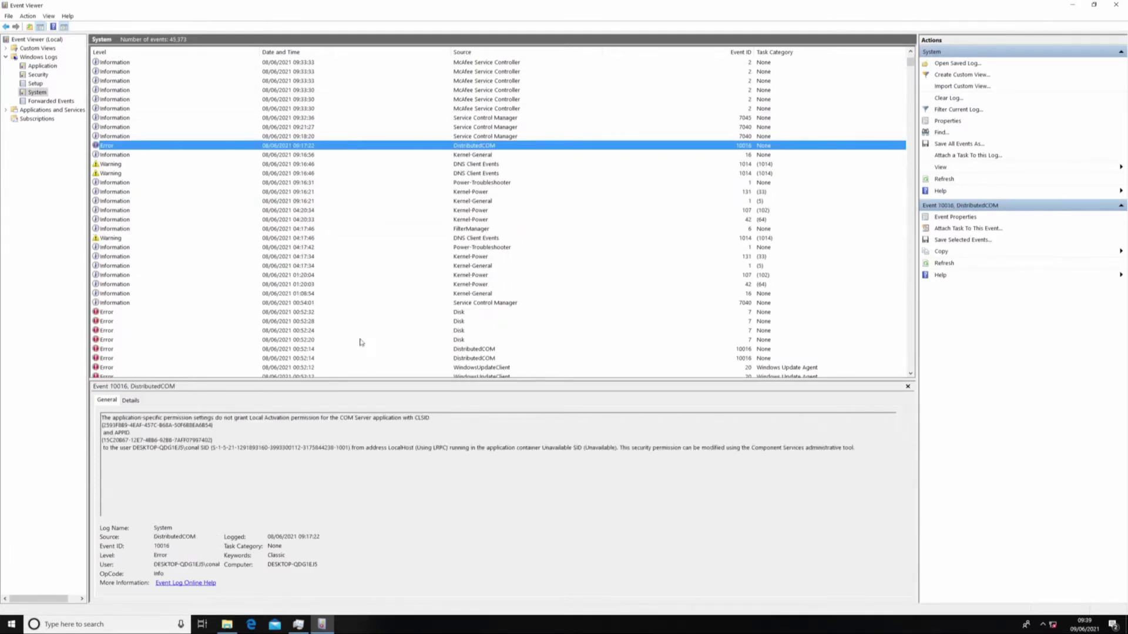
click(351, 313)
scroll(354, 329, up, 3)
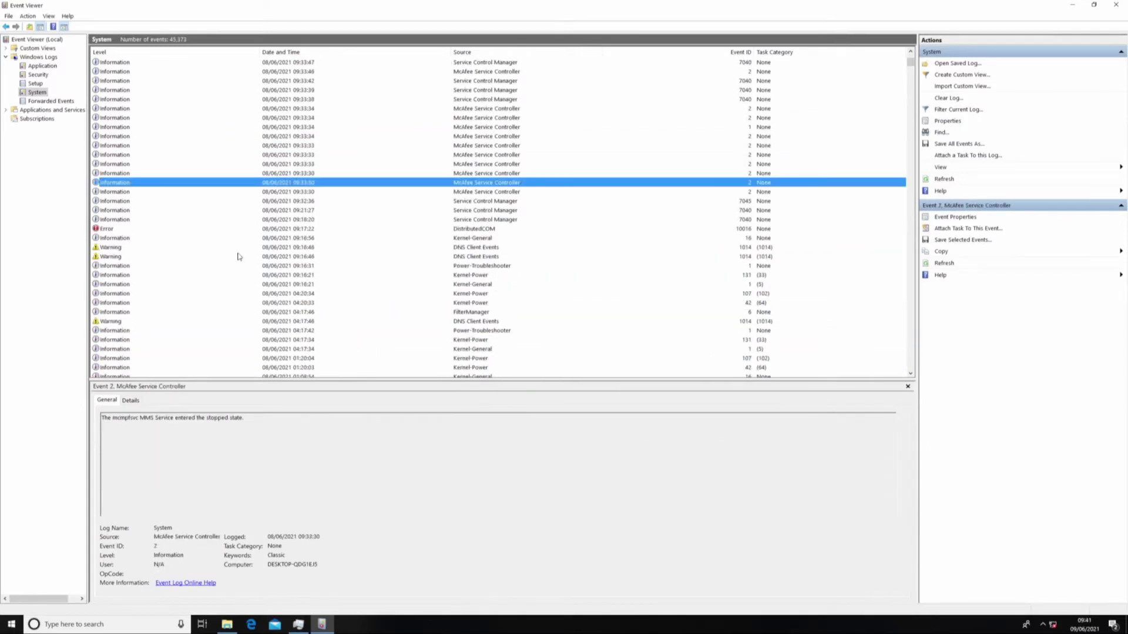
click(238, 257)
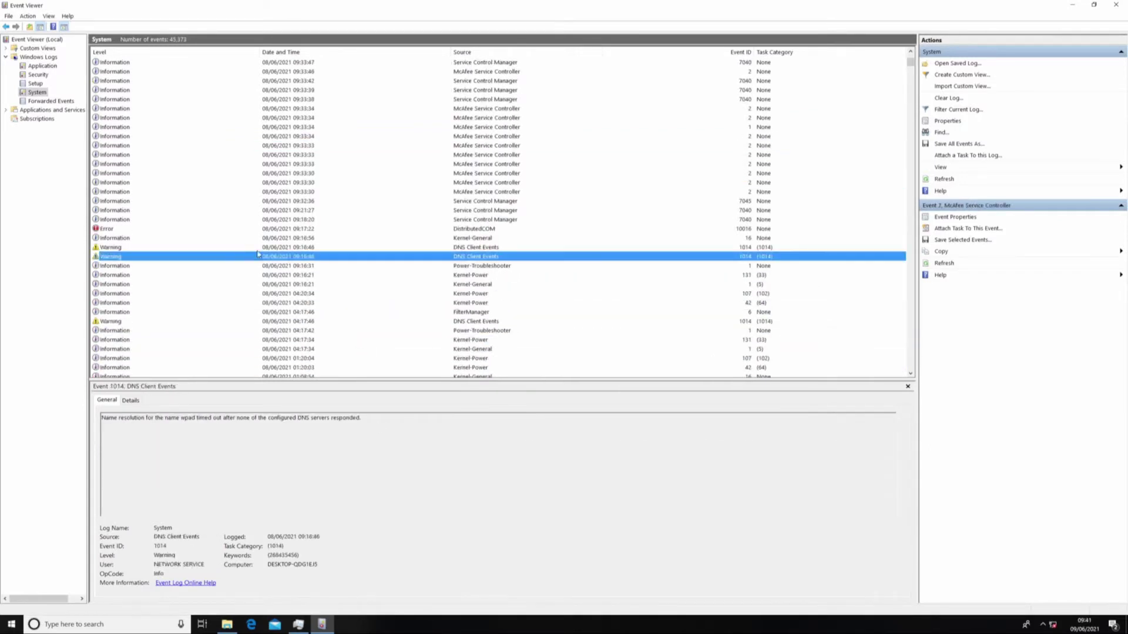
click(302, 219)
scroll(306, 227, up, 11)
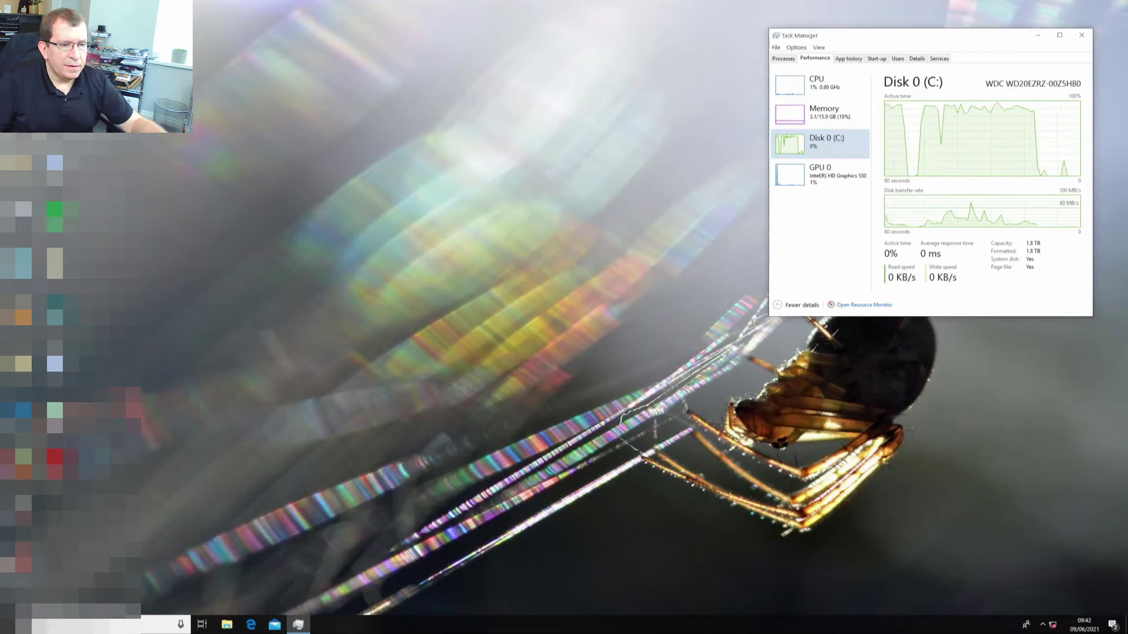
Shut down the computer from the Start menu's power options.
key(super)
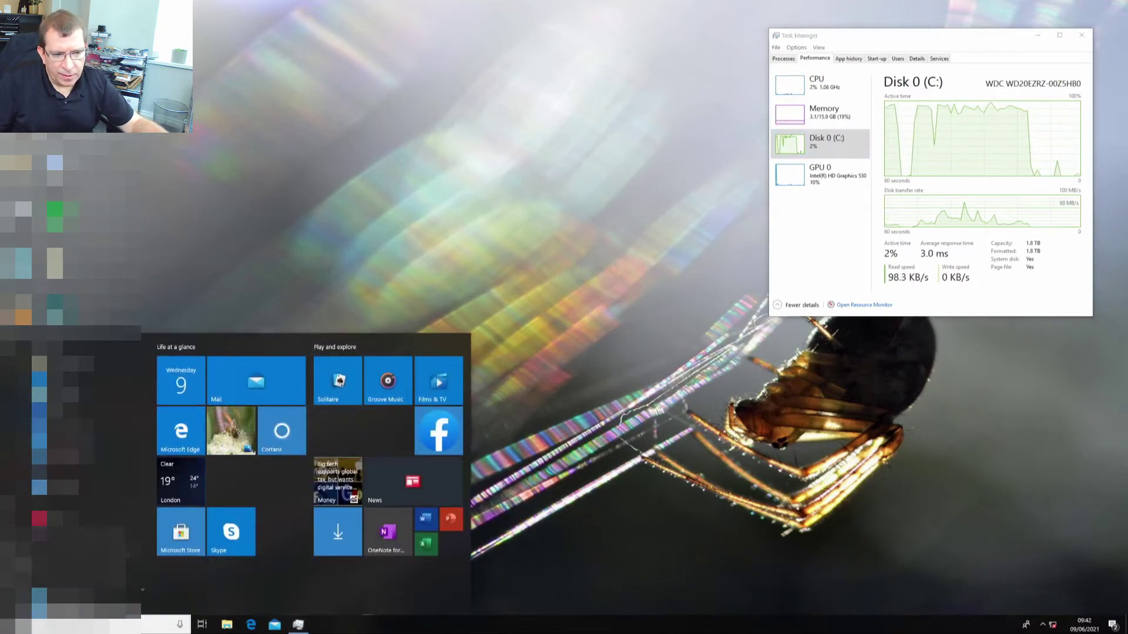
click(15, 594)
click(29, 565)
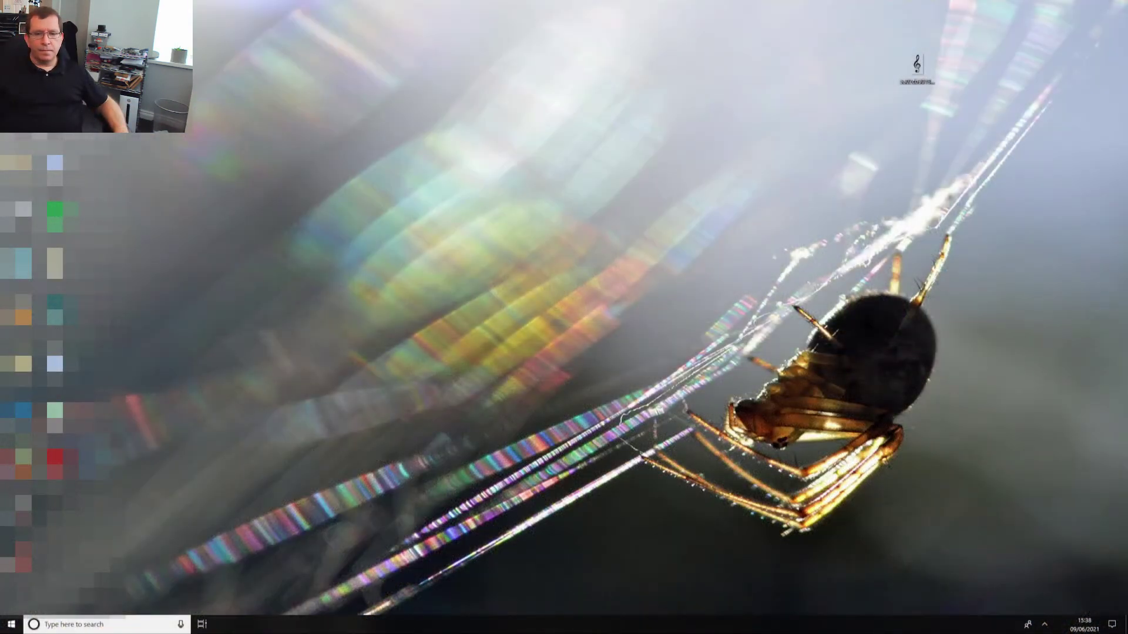
Bring up the taskbar menu to launch Task Manager.
right_click(377, 624)
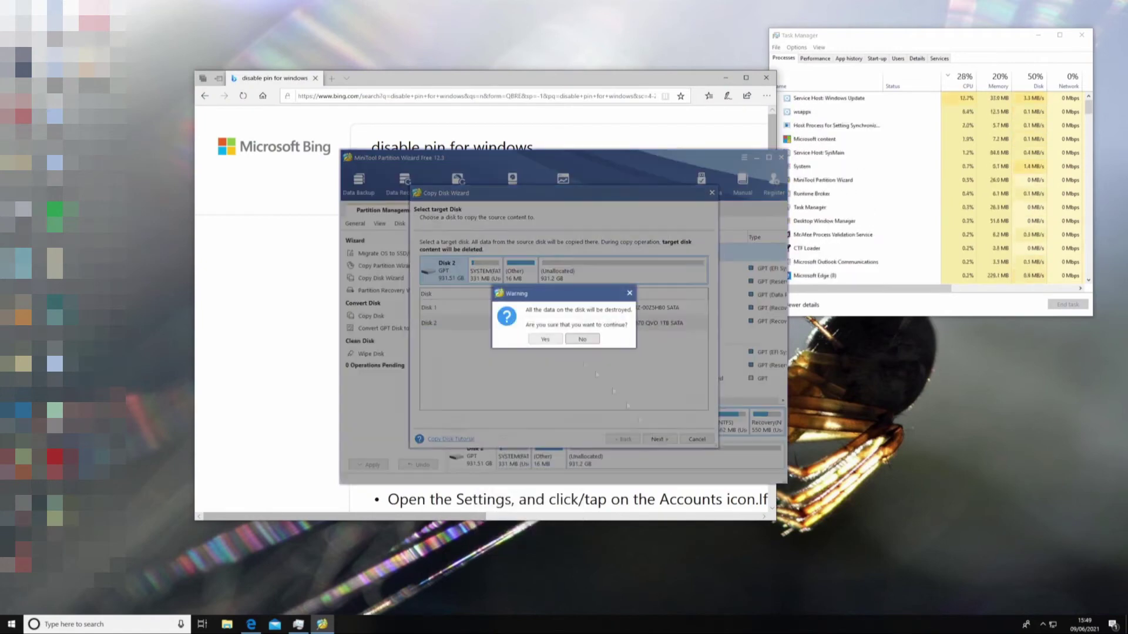
Accept the data-loss warning and shrink Windows(NTFS), adding unallocated space after it in MB.
click(547, 340)
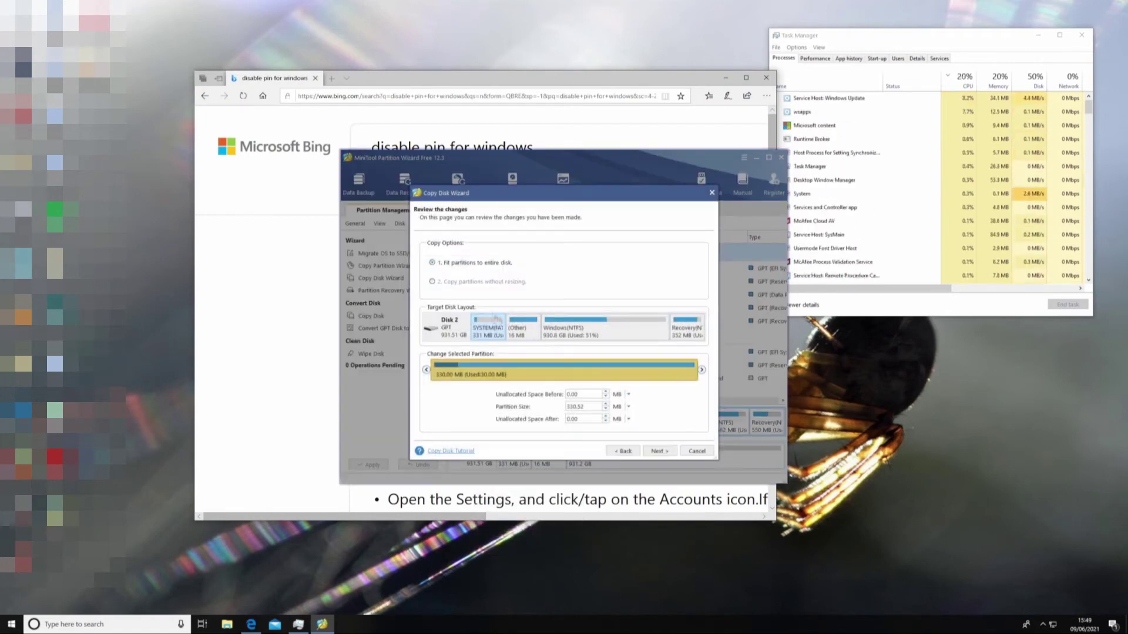
click(605, 329)
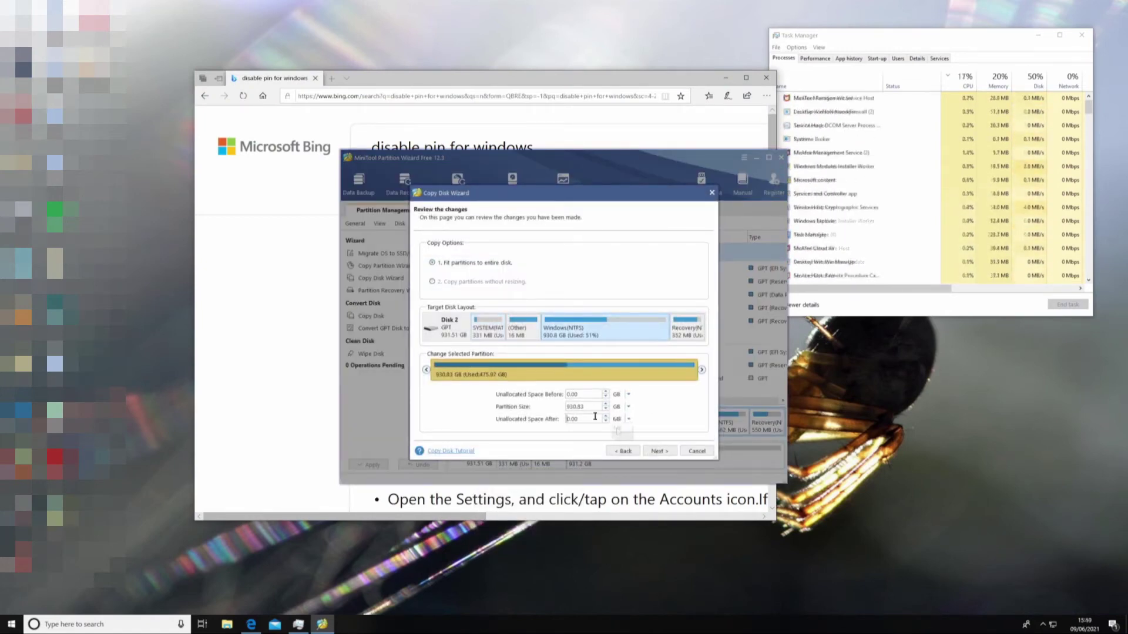
click(628, 406)
click(617, 416)
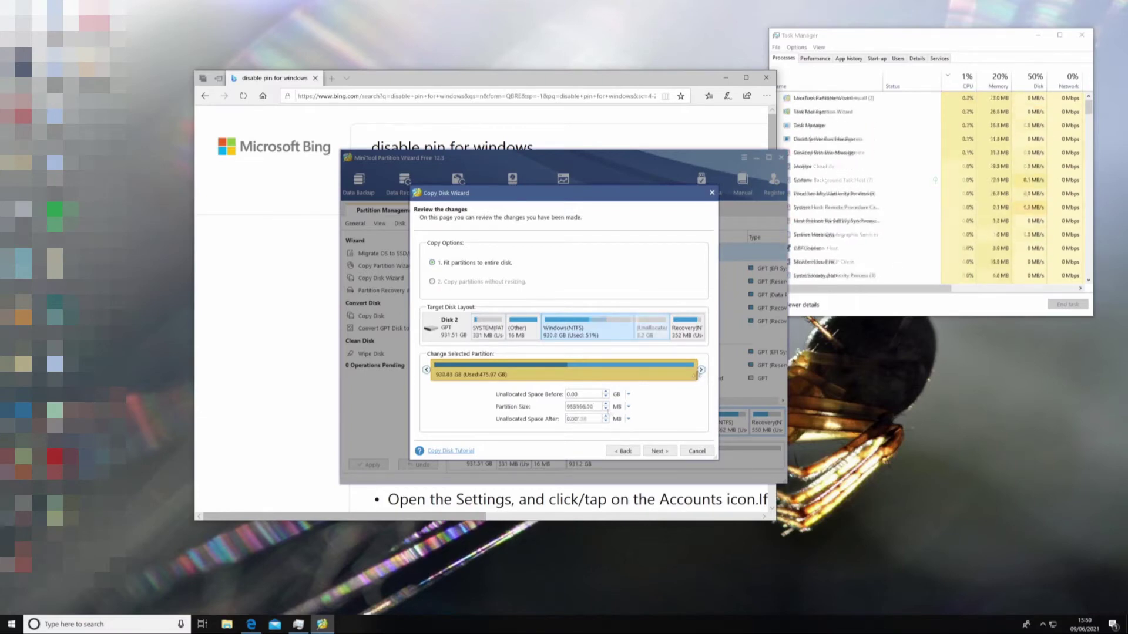
click(606, 420)
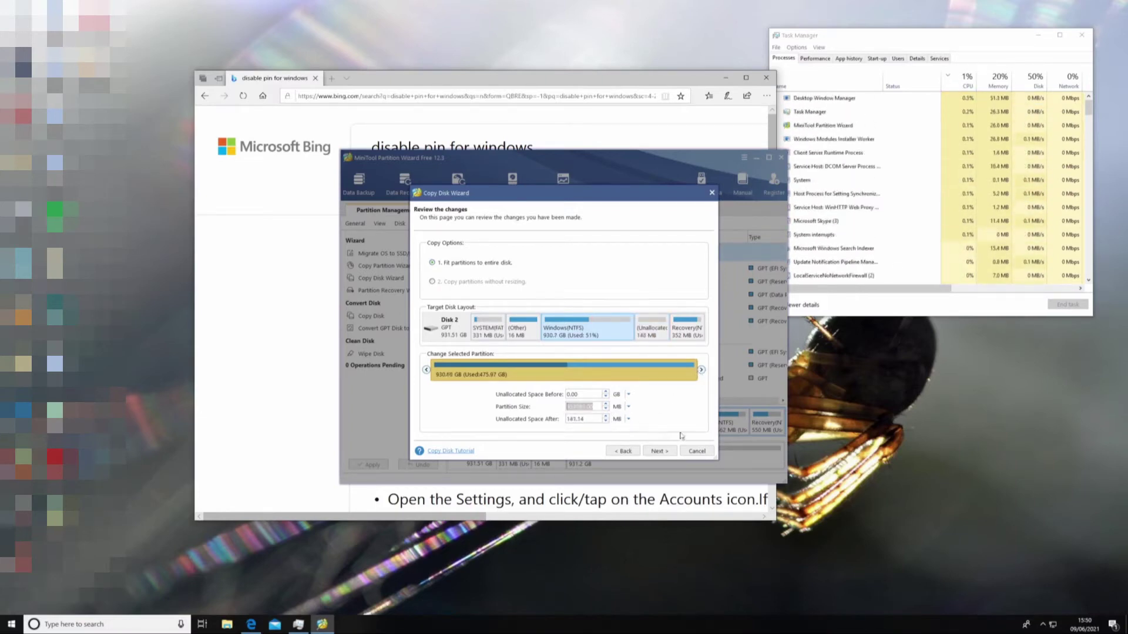
key(Down)
key(Down)
key(Down)
key(Down)
key(Down)
key(Down)
key(Down)
key(Down)
key(Down)
key(Down)
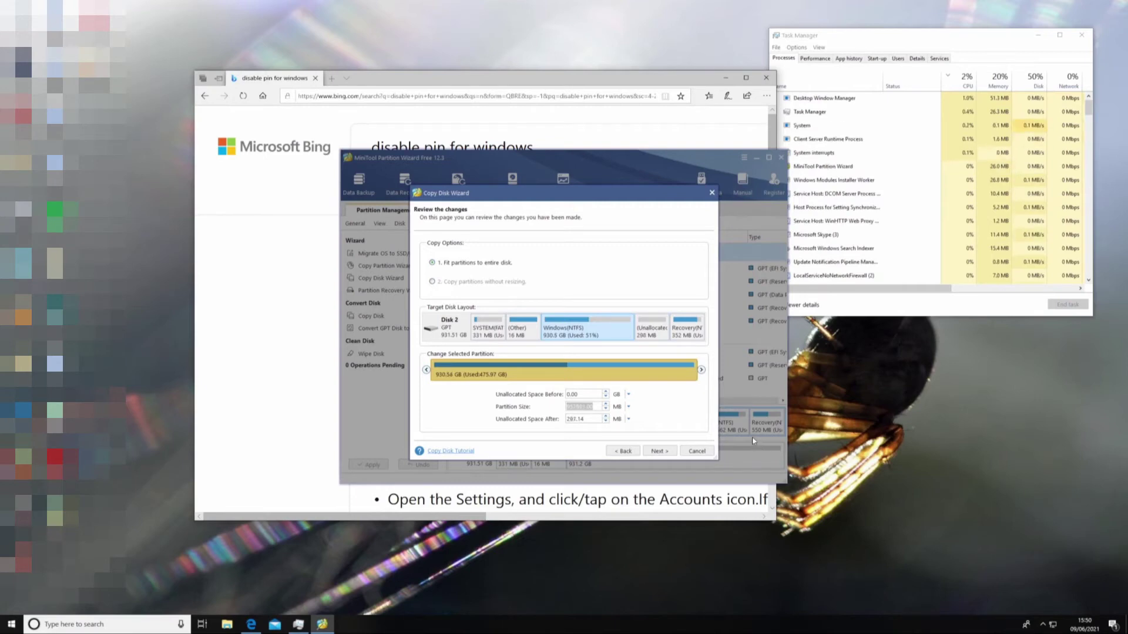
key(Down)
key(Down)
key(Down)
key(Down)
key(Down)
key(Down)
key(Down)
key(Down)
key(Down)
key(Down)
key(Down)
key(Down)
key(Down)
key(Down)
key(Down)
key(Down)
key(Down)
key(Down)
key(Down)
key(Down)
key(Down)
key(Down)
key(Down)
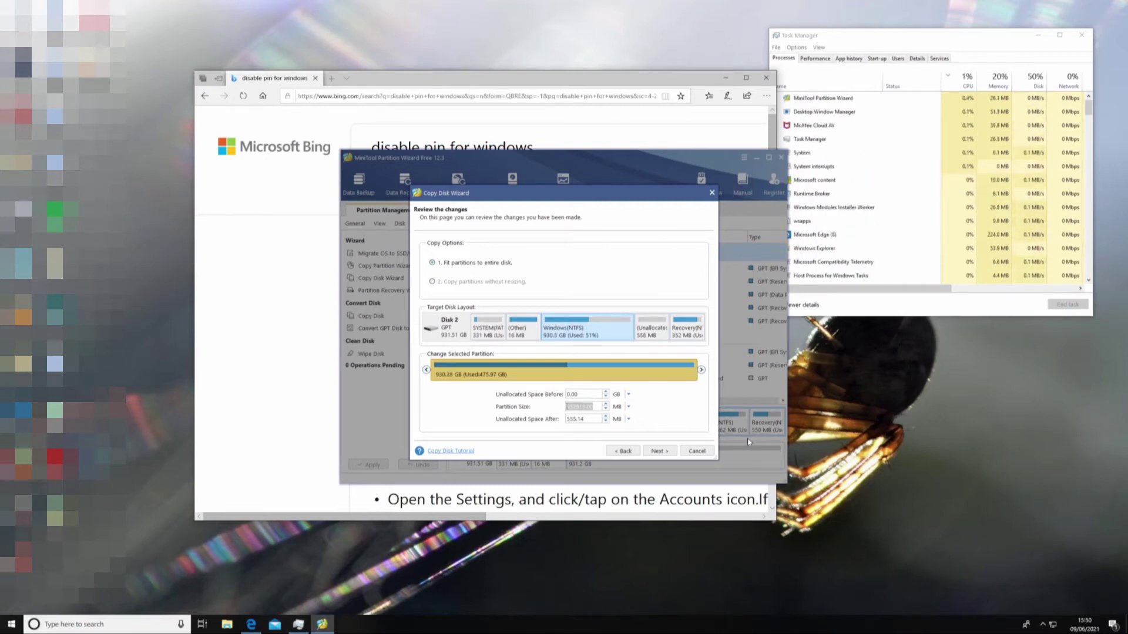
Move the Recovery partition in front of the free space and finish queuing the copy.
click(696, 336)
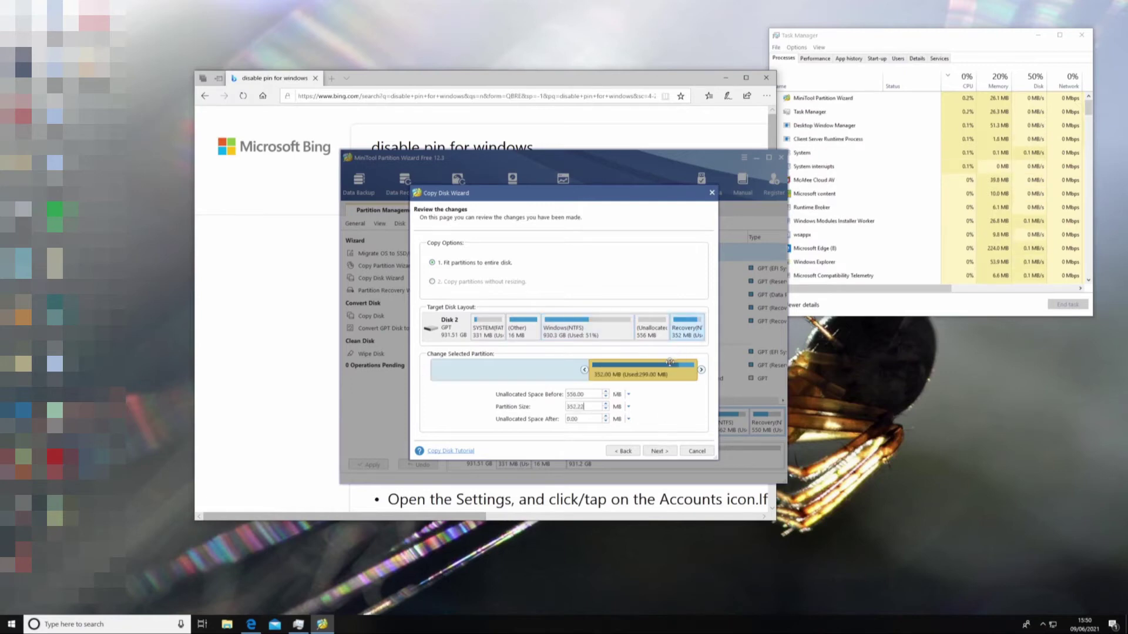
drag(668, 367, 493, 357)
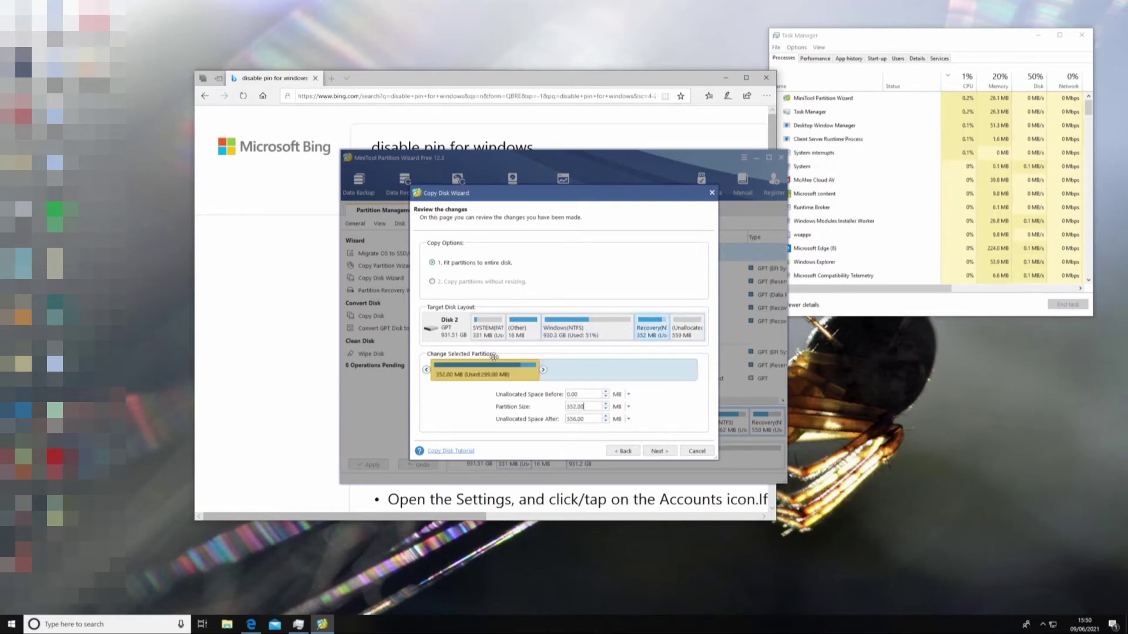
click(659, 452)
click(660, 451)
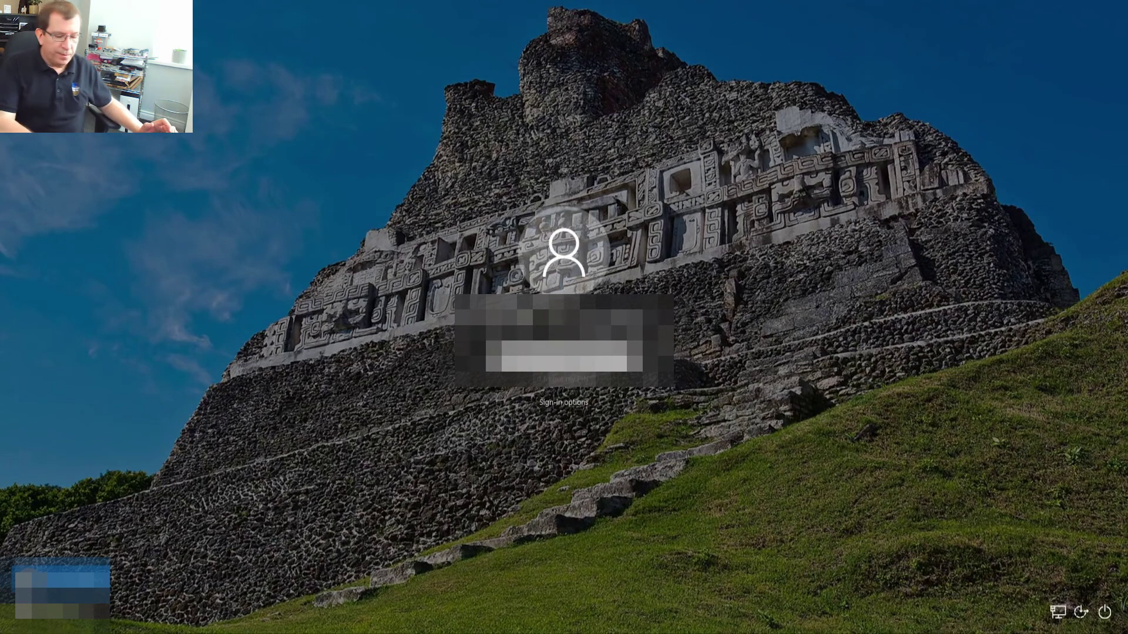
Sign in to Windows with the account PIN and open Task Manager with Ctrl+Shift+Esc.
key(Return)
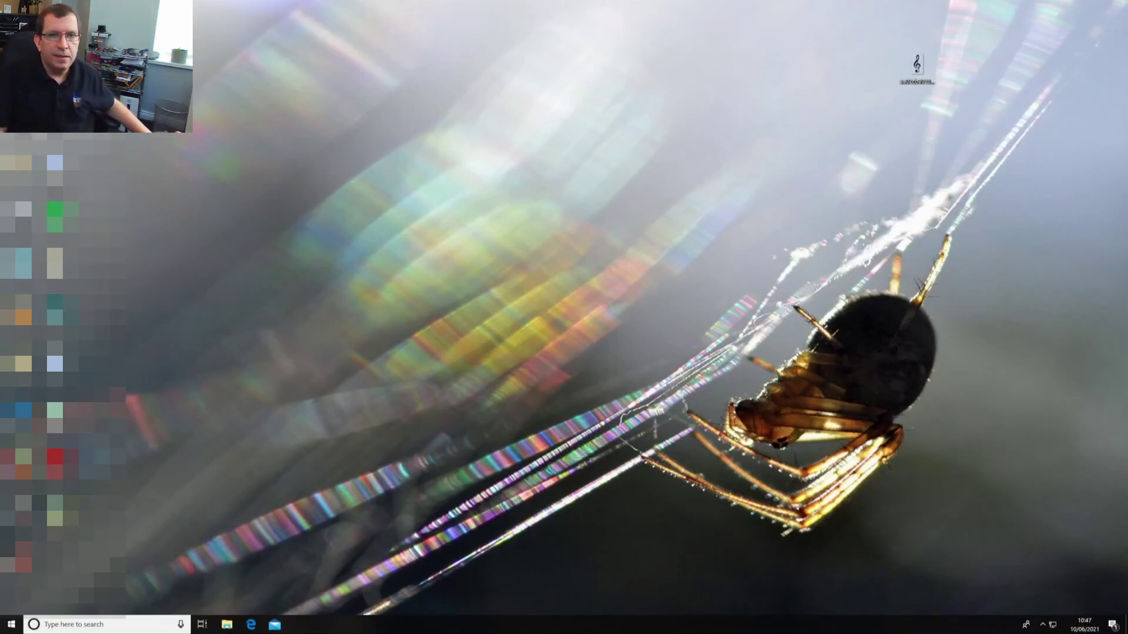
key(ctrl+shift+Escape)
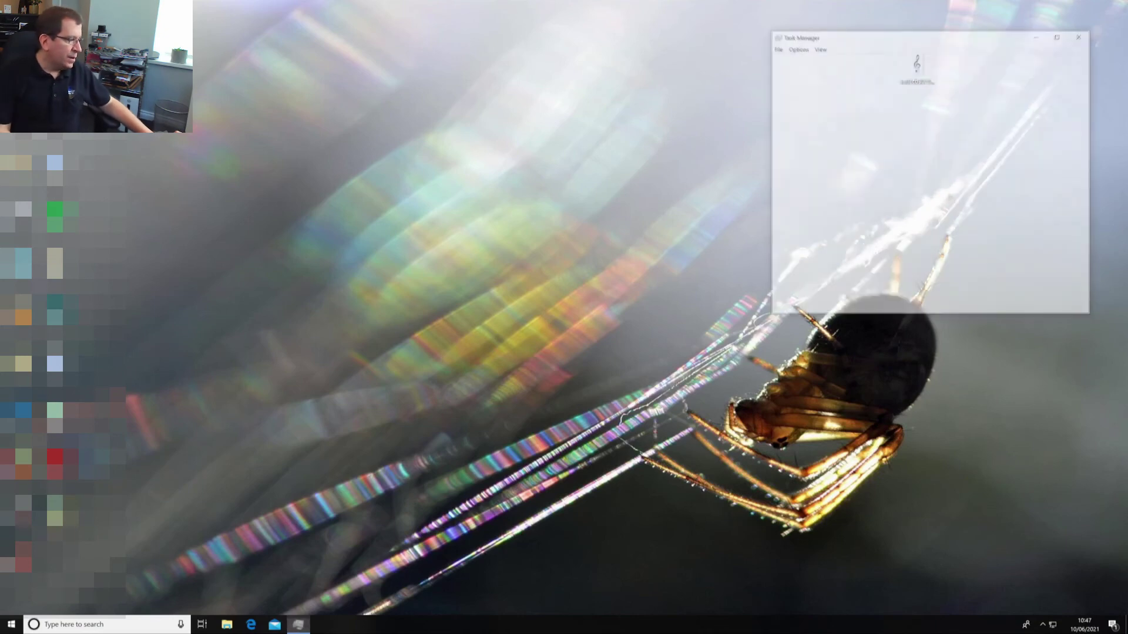